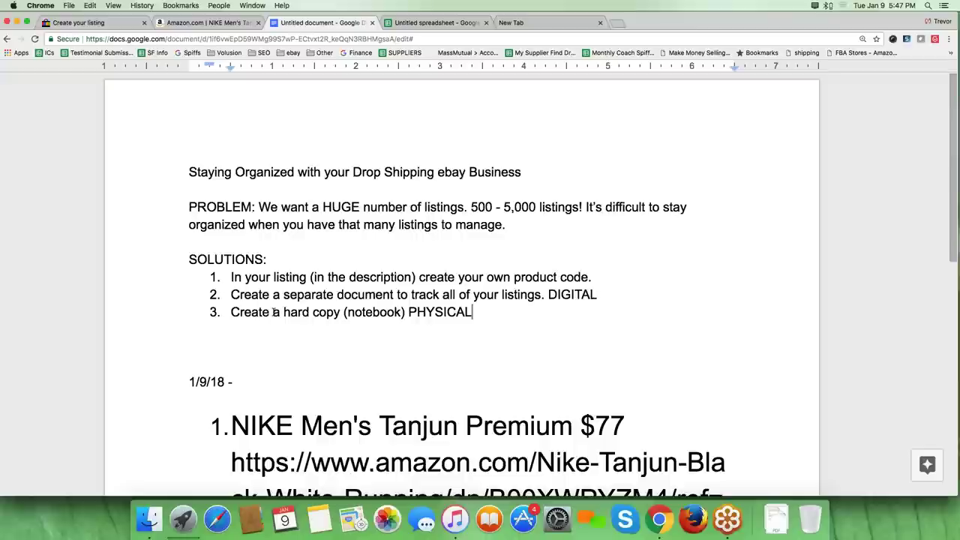
# Highlight the three listed solutions in the document, then only the one about a separate digital tracking document.
pyautogui.moveTo(470, 311); pyautogui.dragTo(195, 271)
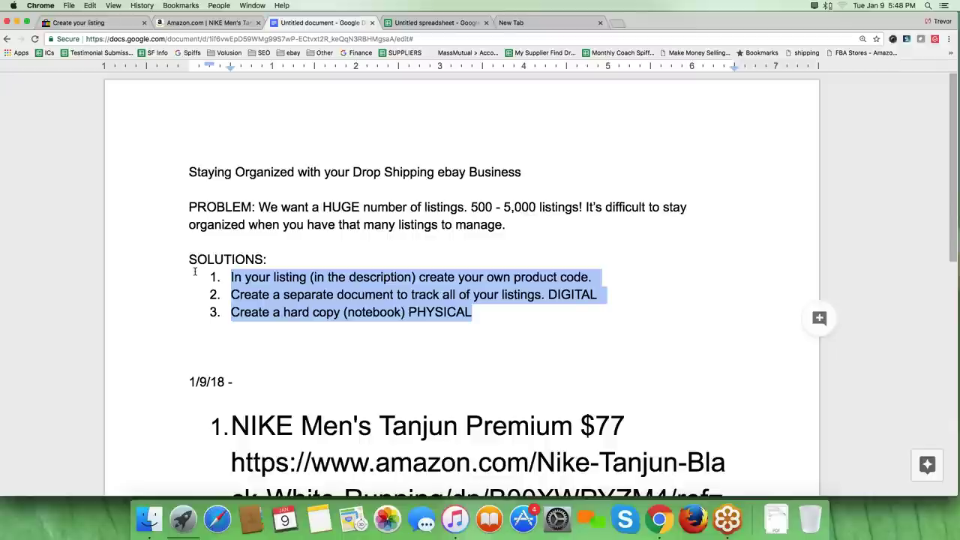
pyautogui.moveTo(598, 294); pyautogui.dragTo(233, 295)
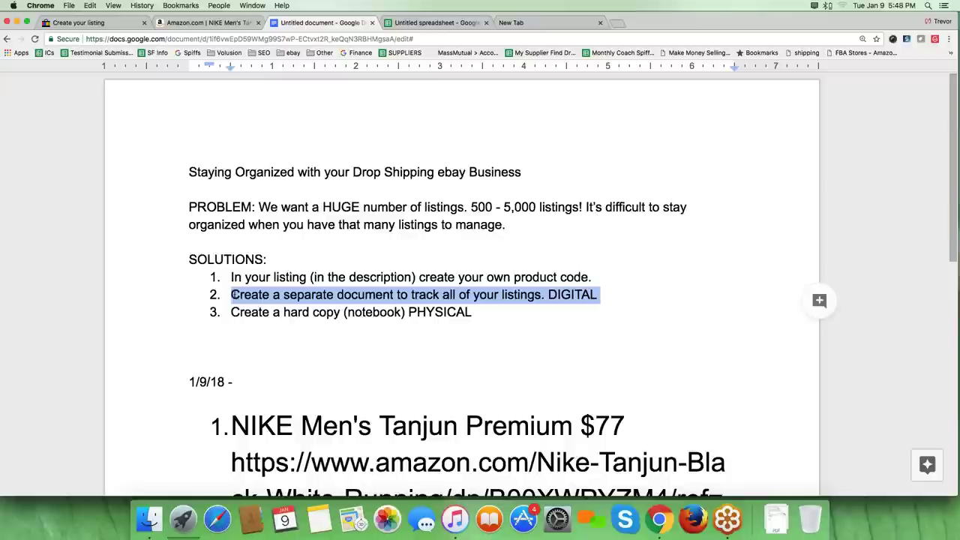
# Enter the column headers Date, Product Name, Price and Supplier in cells A1 to D1 of the untitled spreadsheet.
pyautogui.click(420, 22)
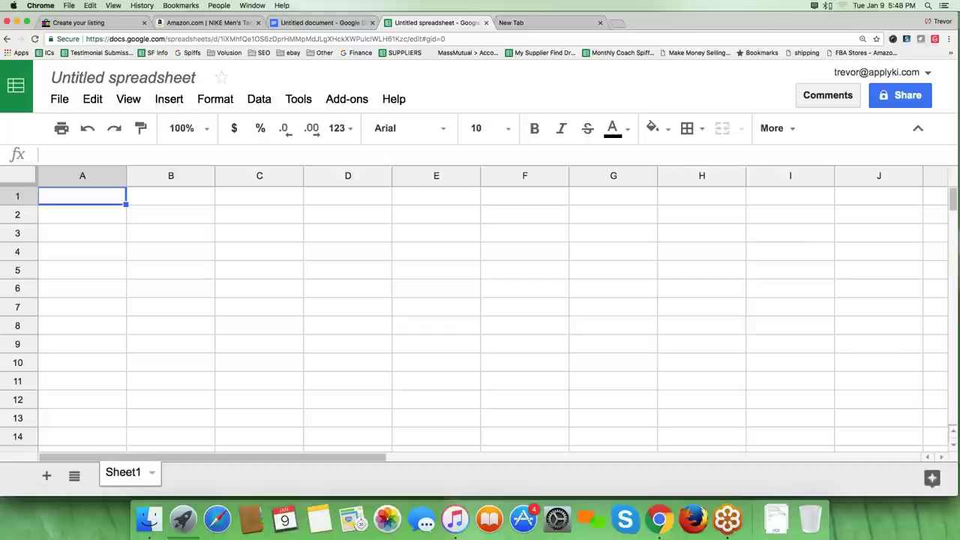
pyautogui.press('Return')
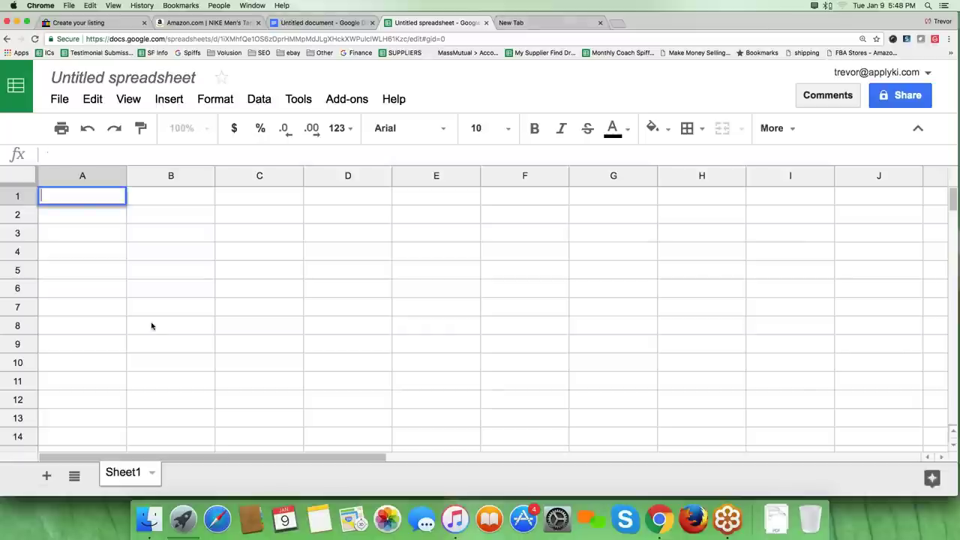
pyautogui.click(150, 329)
pyautogui.click(104, 203)
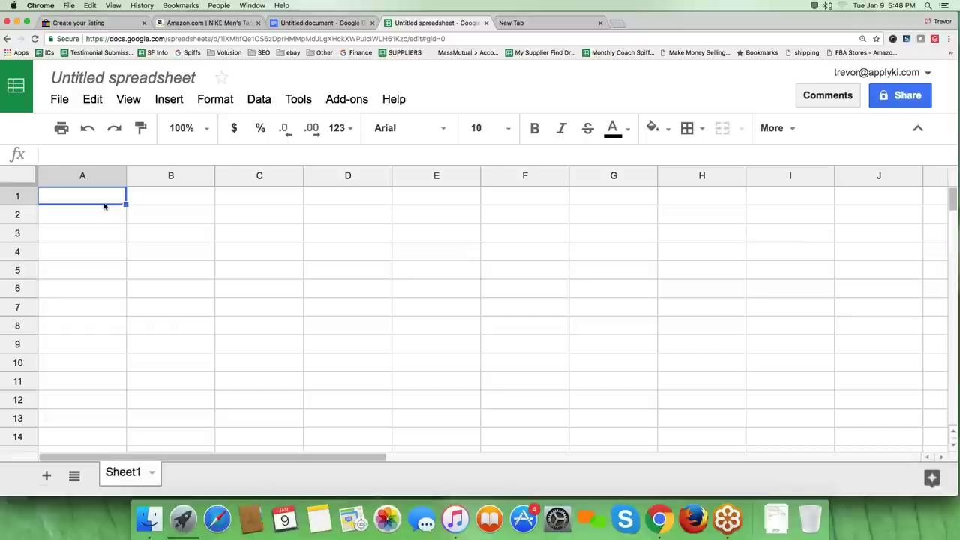
pyautogui.write('Date')
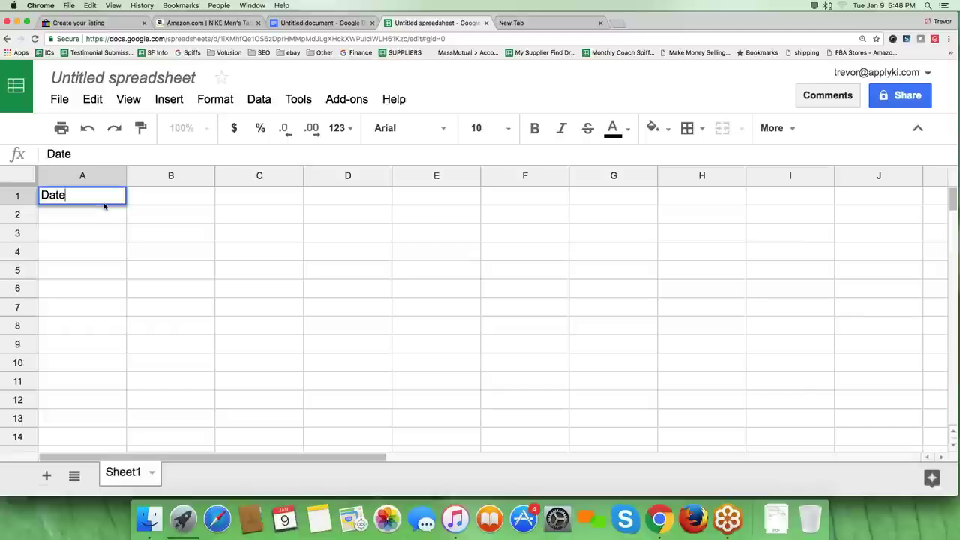
pyautogui.press('Tab')
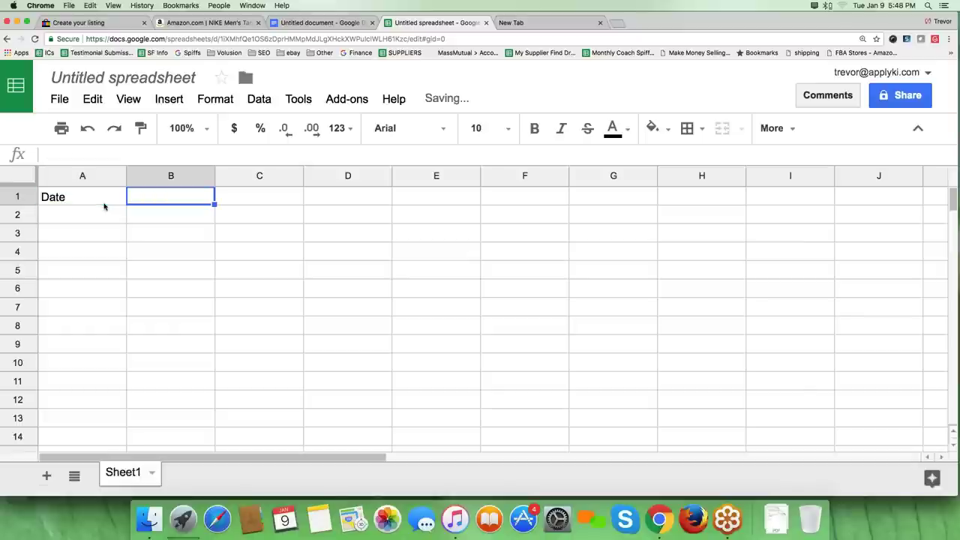
pyautogui.write('Product Nma')
pyautogui.press('BackSpace')
pyautogui.press('BackSpace')
pyautogui.write('ame')
pyautogui.press('Tab')
pyautogui.write('Price')
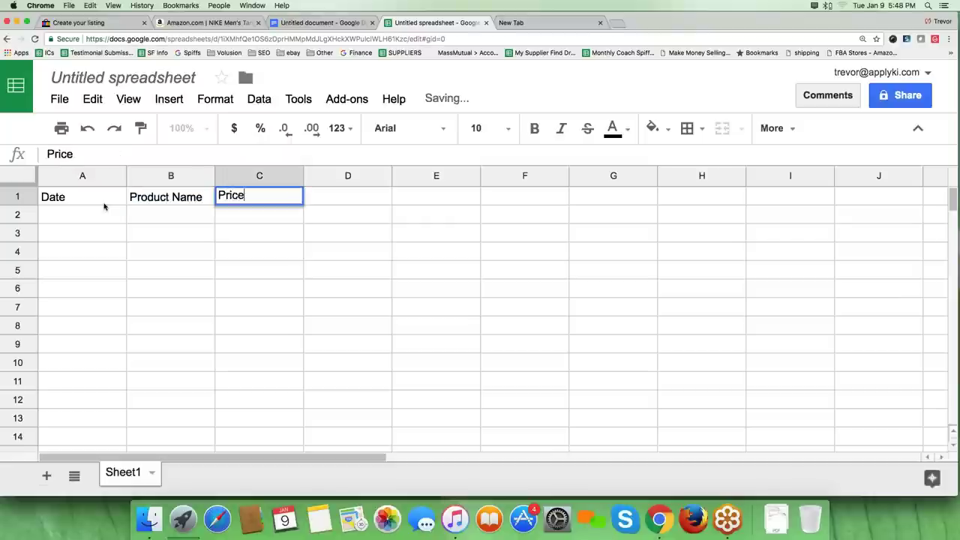
pyautogui.press('Tab')
pyautogui.write('Supplier')
pyautogui.press('Tab')
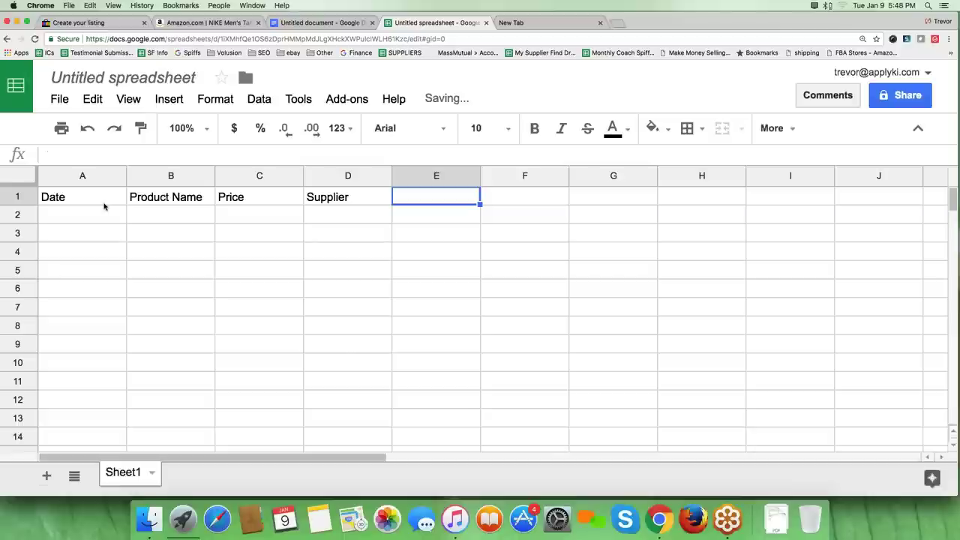
# Widen columns A through D, making the Price and Supplier columns the widest.
pyautogui.moveTo(127, 176); pyautogui.dragTo(150, 175)
pyautogui.moveTo(239, 175); pyautogui.dragTo(257, 175)
pyautogui.moveTo(345, 175); pyautogui.dragTo(429, 175)
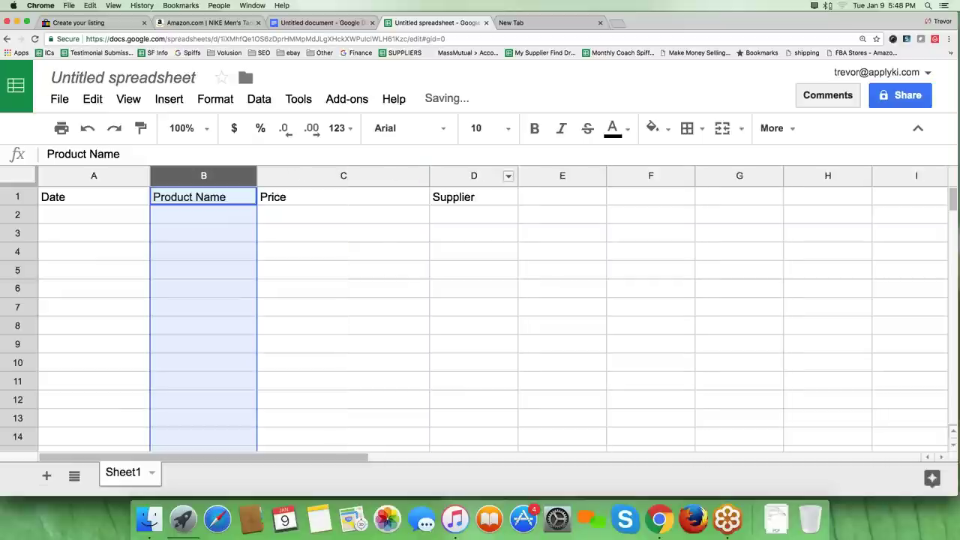
pyautogui.moveTo(519, 176); pyautogui.dragTo(630, 175)
pyautogui.click(492, 272)
pyautogui.click(303, 271)
# Enter the date 1/9/18 in the first row beneath the Date header.
pyautogui.click(90, 222)
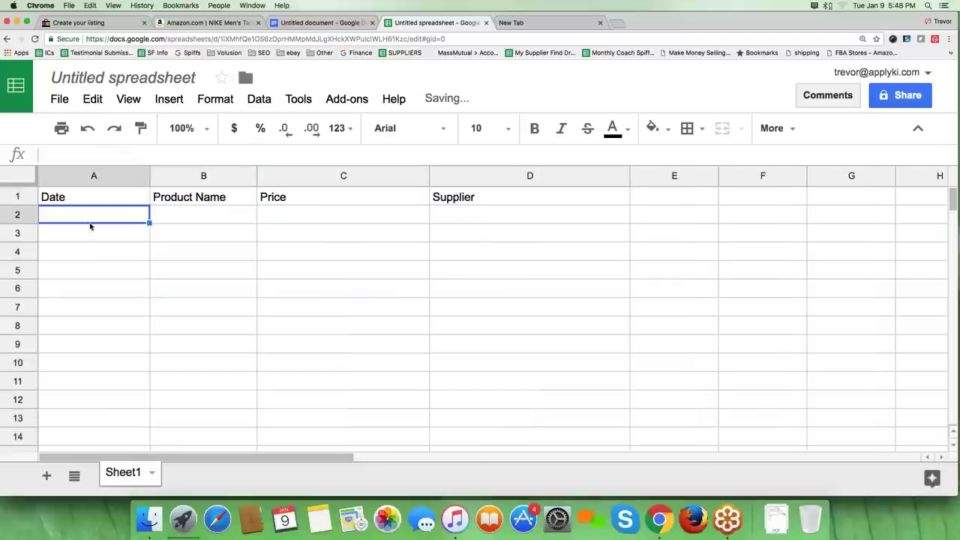
pyautogui.write('1/9/18')
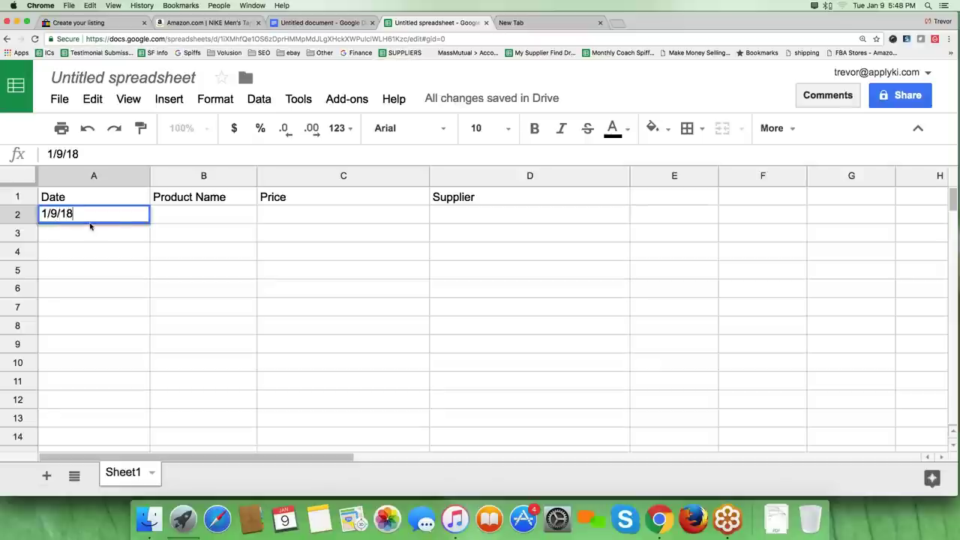
pyautogui.press('Tab')
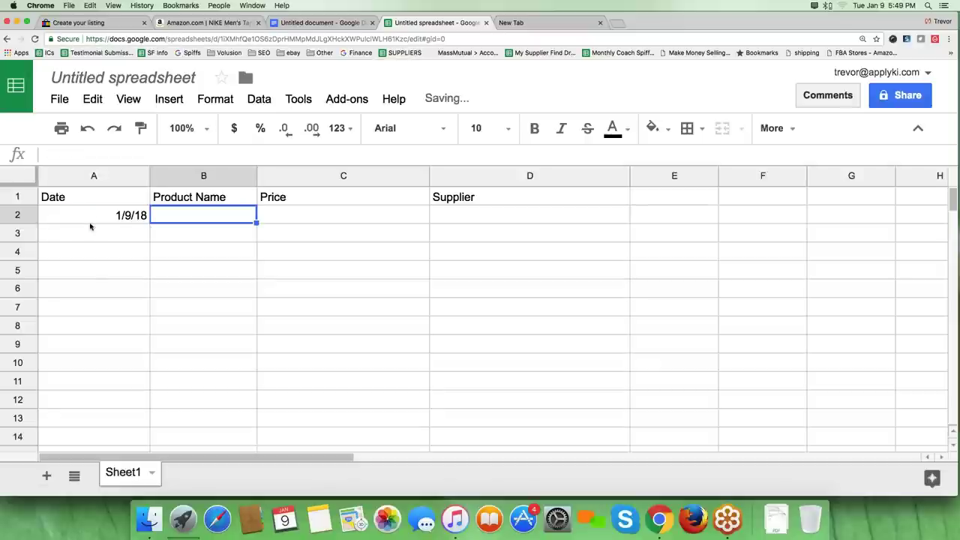
# Copy the product title NIKE Men's Tanjun Premium from its Amazon page into cell B2 and widen column B to fit it.
pyautogui.click(206, 23)
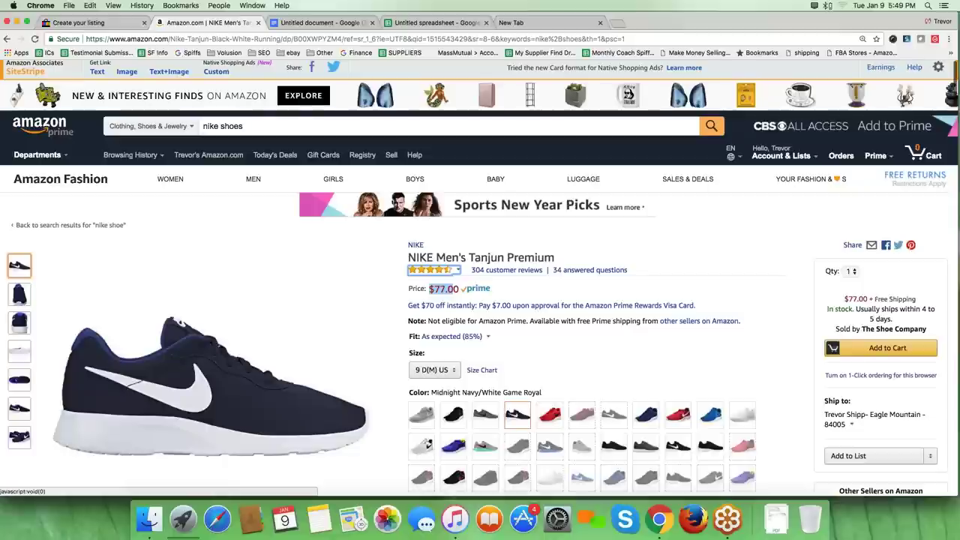
pyautogui.tripleClick(457, 259)
pyautogui.press('cmd+c')
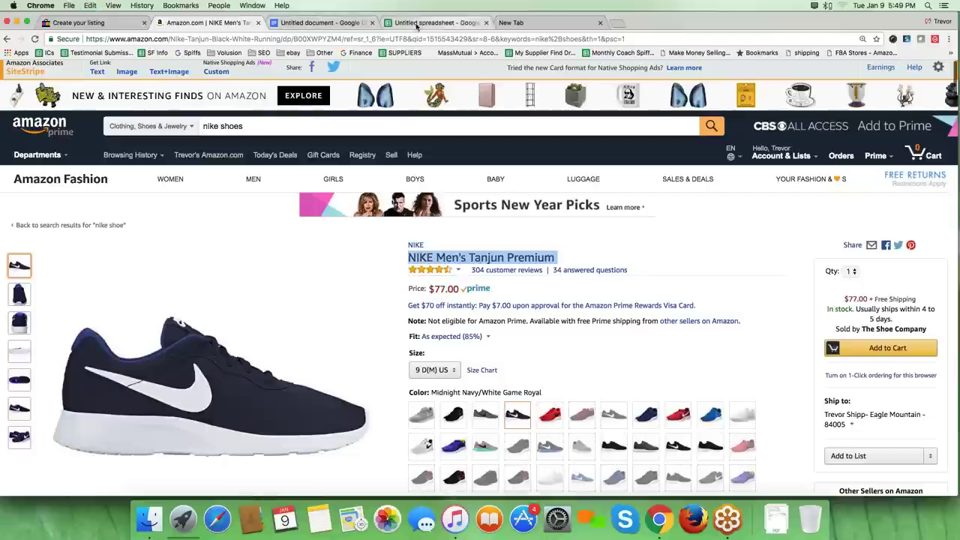
pyautogui.click(416, 23)
pyautogui.doubleClick(188, 215)
pyautogui.press('cmd+v')
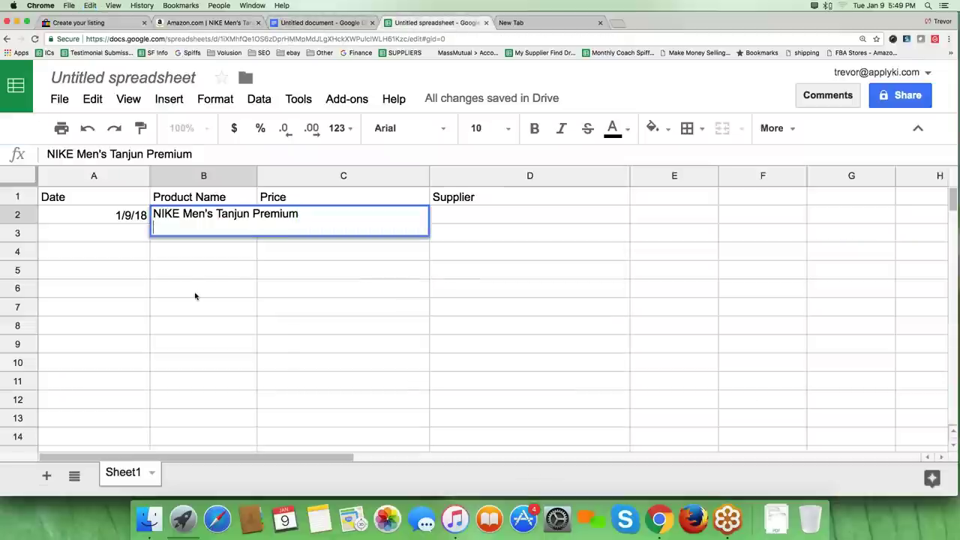
pyautogui.click(195, 297)
pyautogui.moveTo(256, 176); pyautogui.dragTo(332, 175)
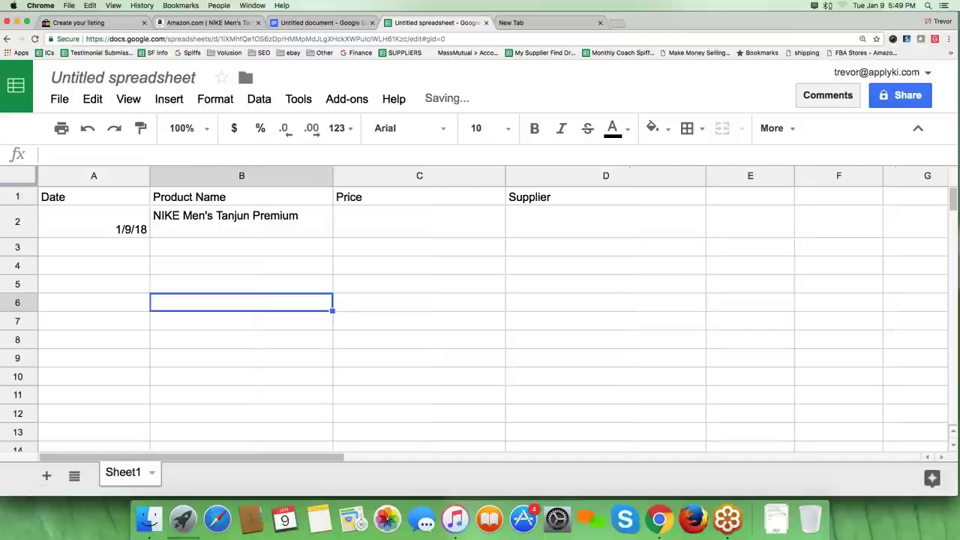
pyautogui.click(195, 265)
# Enter the price 77.00 and the supplier Amazon for the Nike shoe in row 2.
pyautogui.click(370, 227)
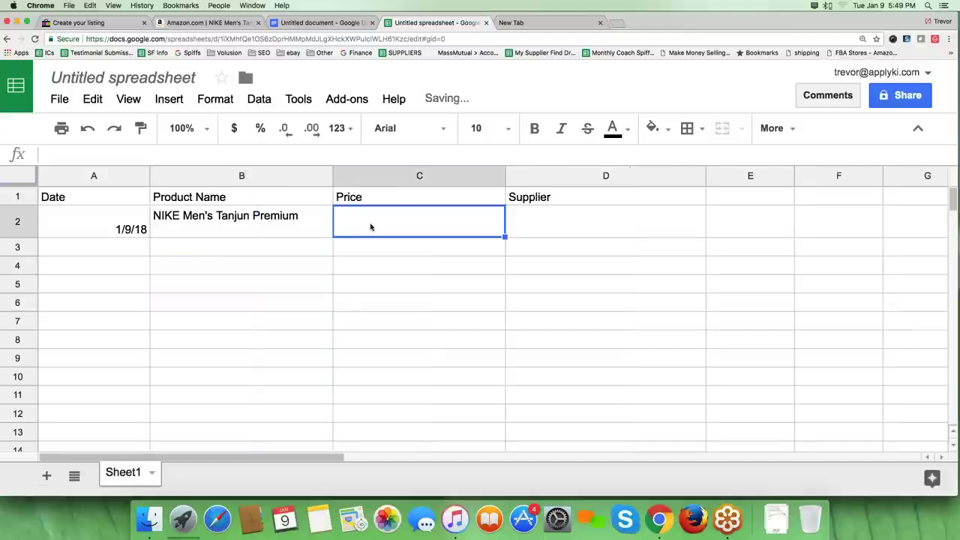
pyautogui.write('77.00')
pyautogui.press('Tab')
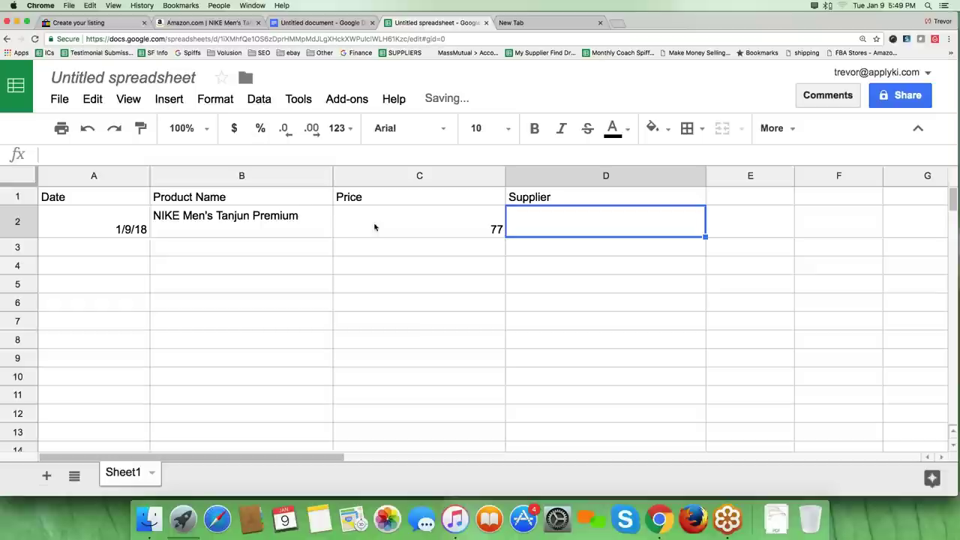
pyautogui.write('Amazon')
pyautogui.press('Tab')
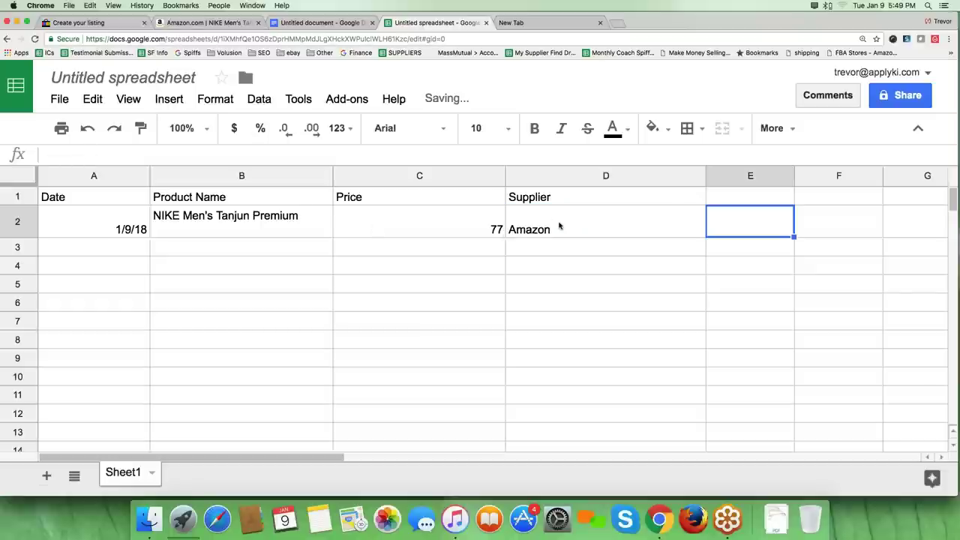
# Add a MY PRICE header in E1 and enter 97.99 beneath it for the Nike shoe.
pyautogui.press('Up')
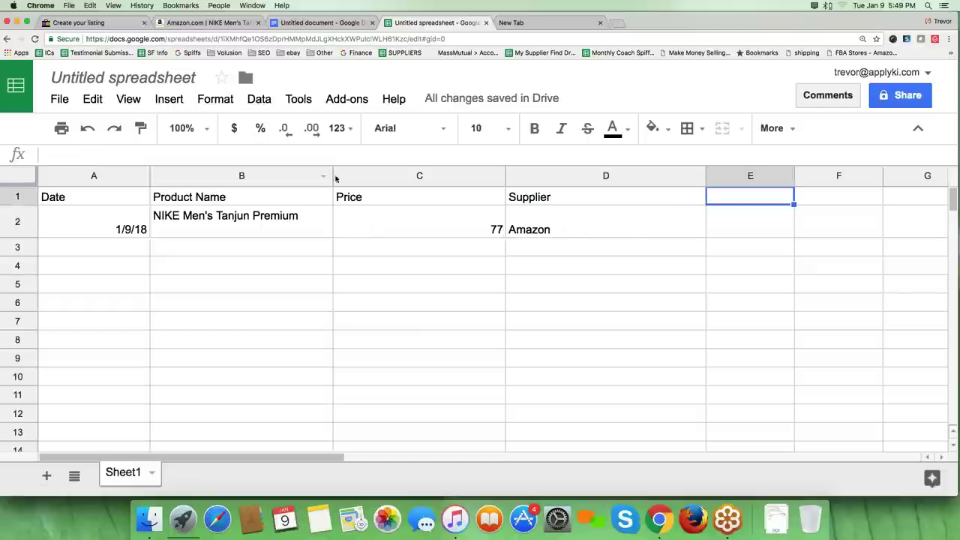
pyautogui.write('MY PRICE')
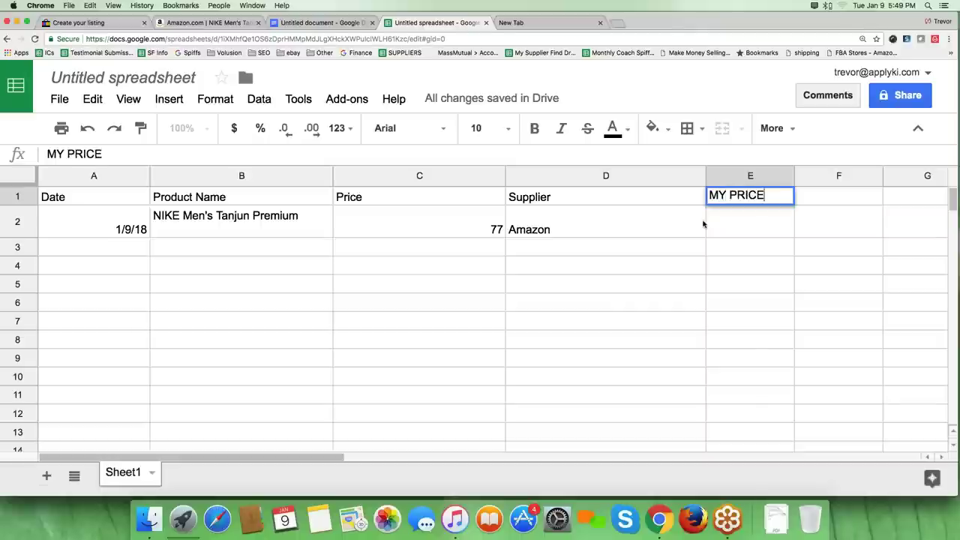
pyautogui.click(701, 263)
pyautogui.click(759, 213)
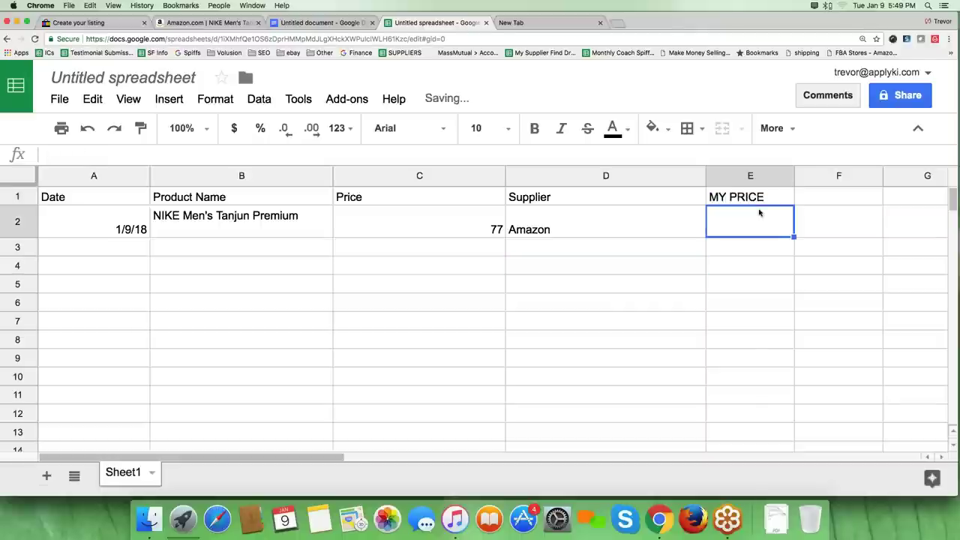
pyautogui.write('i')
pyautogui.press('BackSpace')
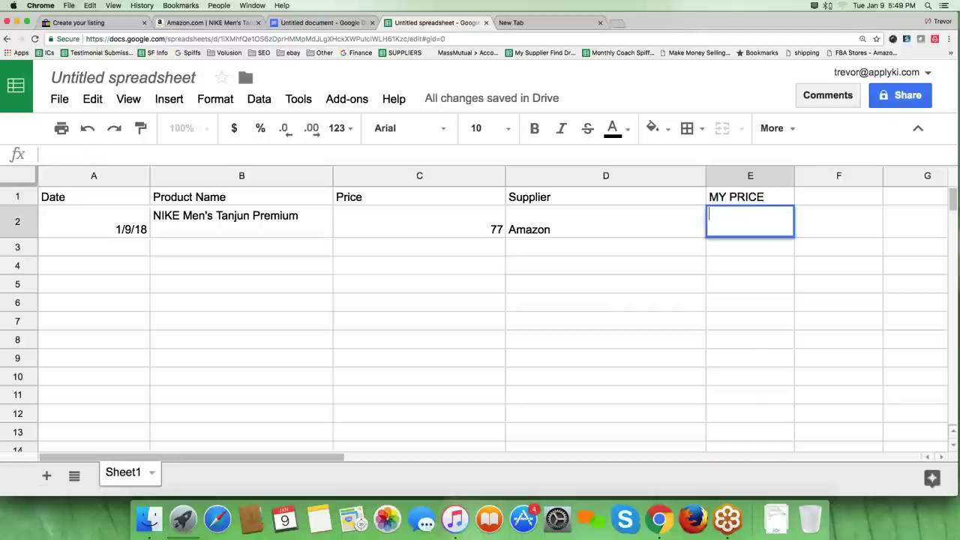
pyautogui.write('97.99')
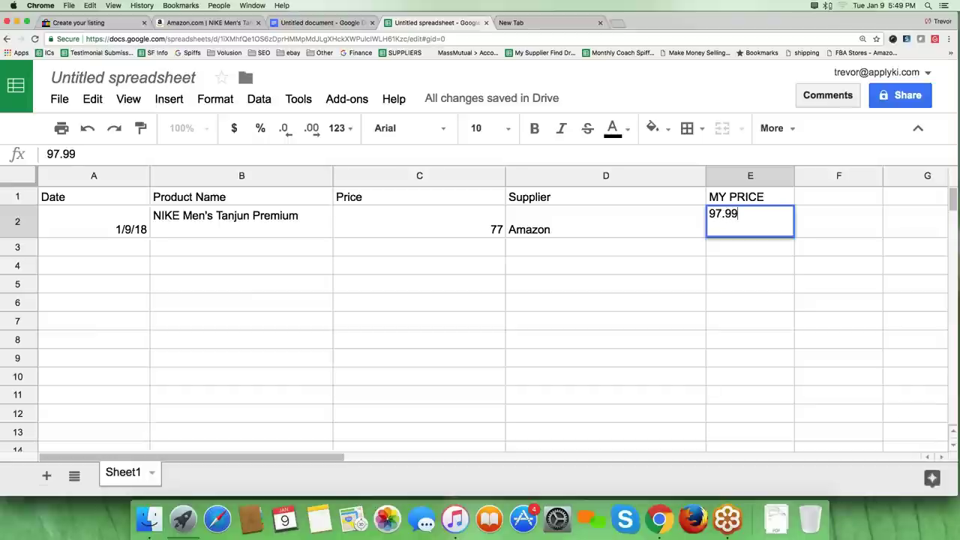
pyautogui.click(700, 291)
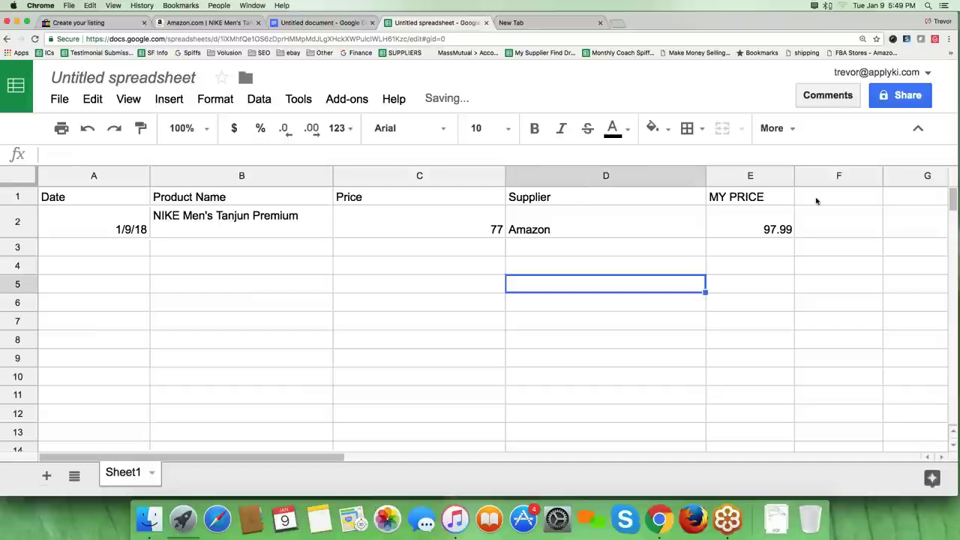
# Add a MY PROFIT header in F1 and return to the document listing the solutions.
pyautogui.click(817, 199)
pyautogui.write('MY PROFIT')
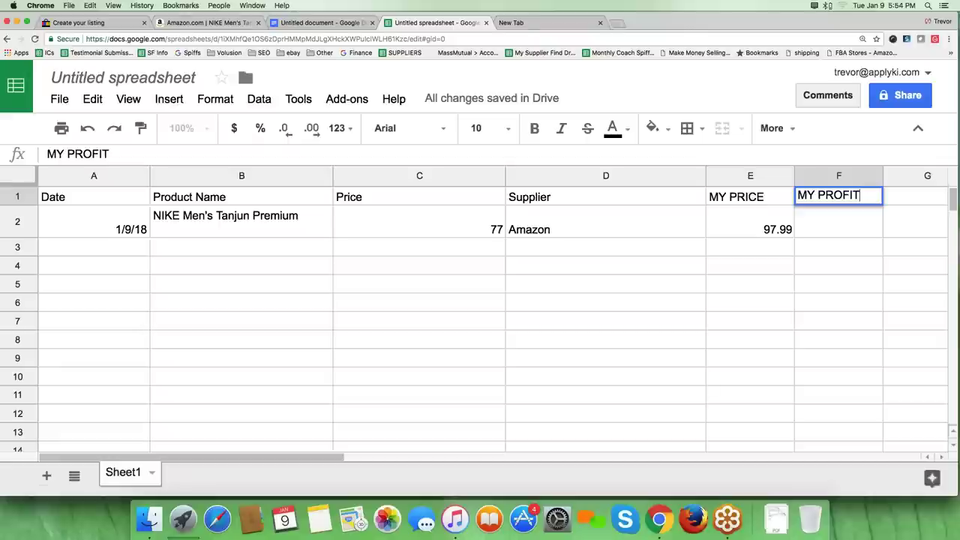
pyautogui.click(303, 23)
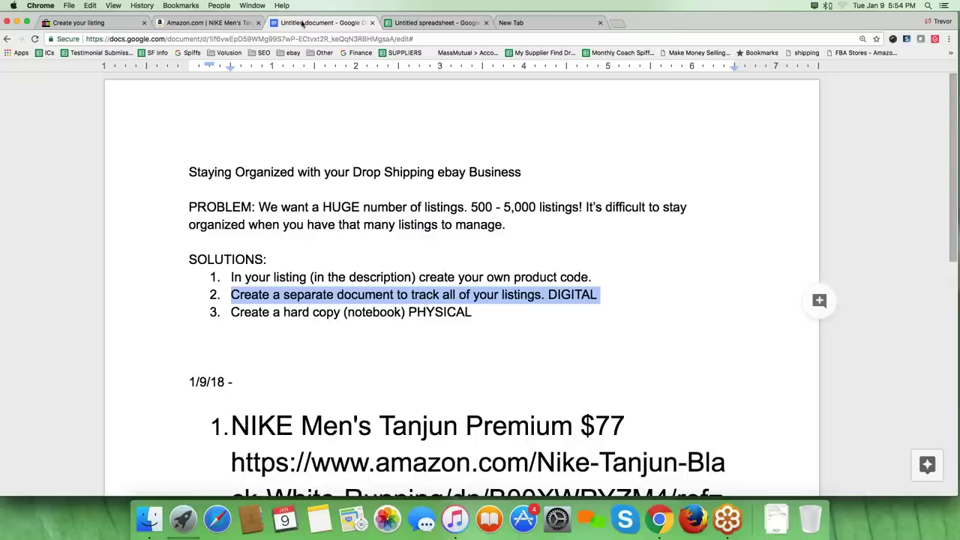